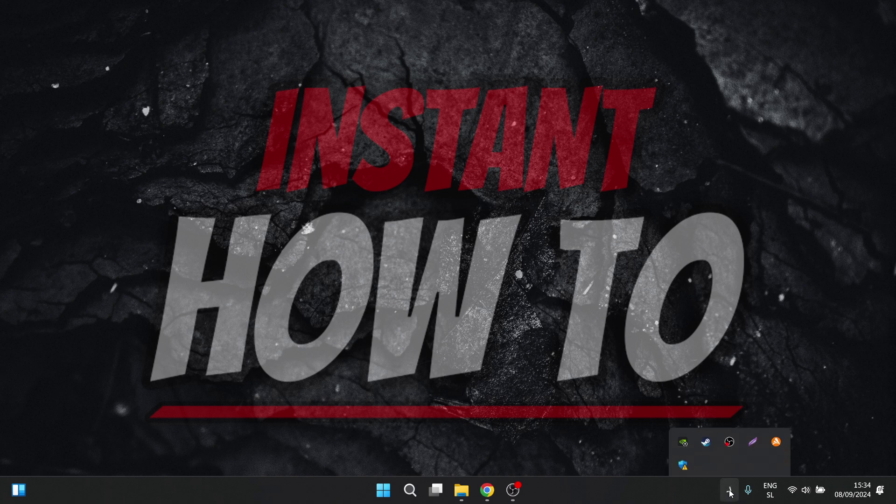
Exit Steam from its tray icon menu and close the hidden-icons flyout
{"action": "right_click", "coordinate": [707, 433]}
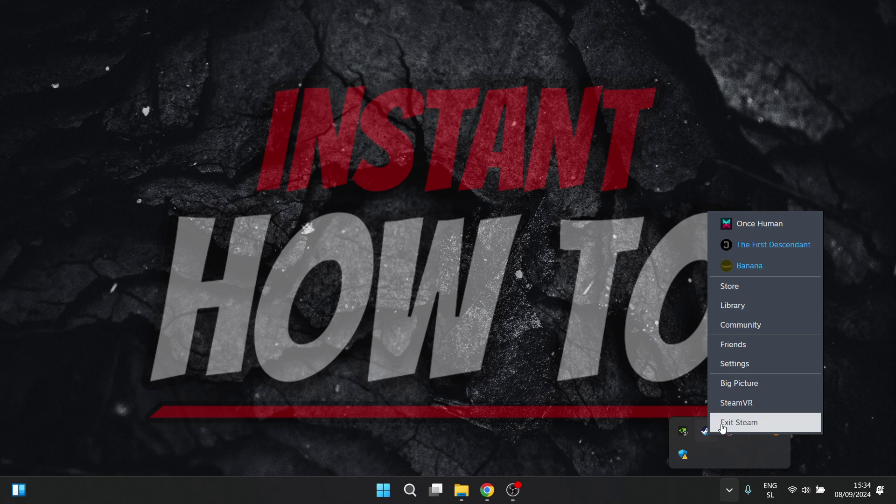
{"action": "left_click", "coordinate": [722, 424]}
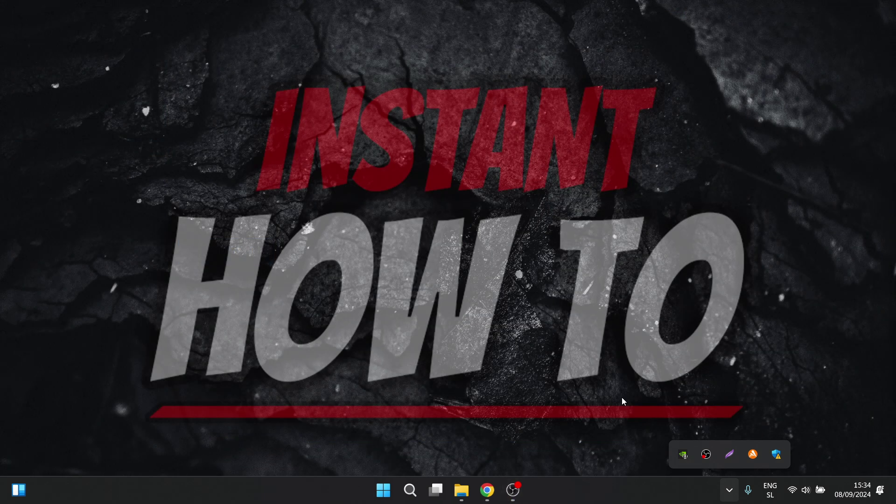
{"action": "left_click", "coordinate": [700, 495]}
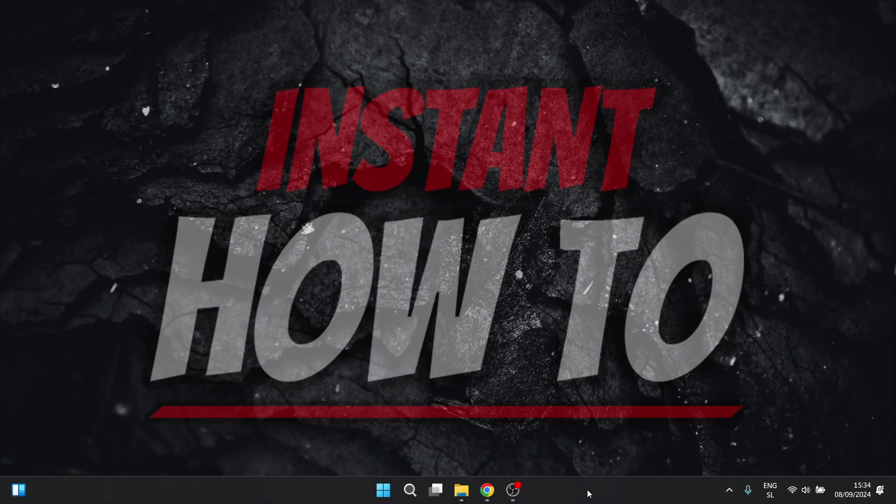
Open Task Manager from the taskbar, filter processes for 'steam' to confirm none run, then clear the filter
{"action": "right_click", "coordinate": [574, 495]}
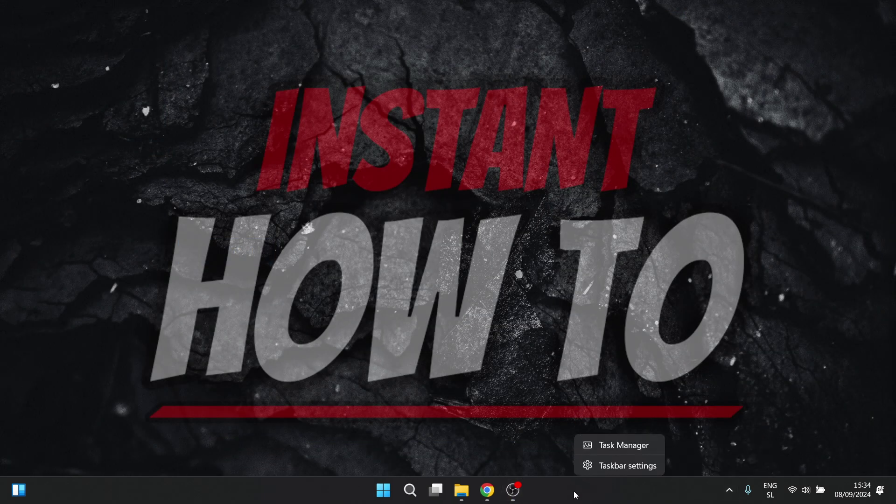
{"action": "left_click", "coordinate": [620, 449]}
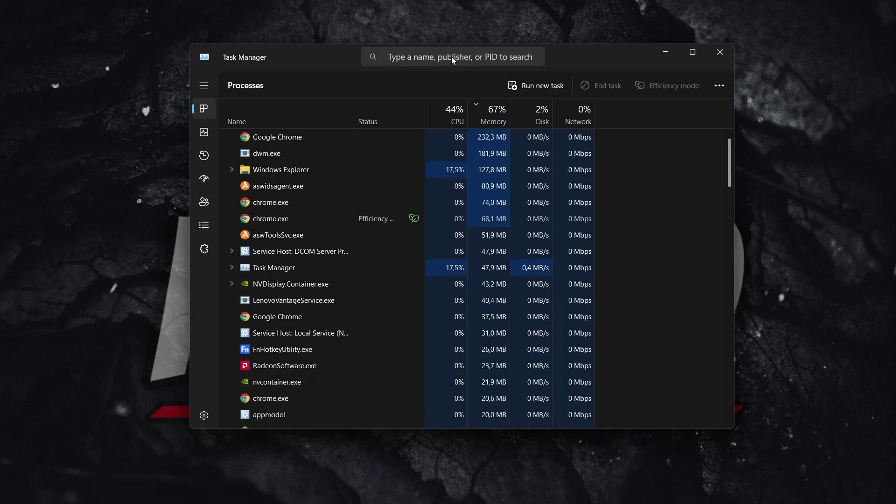
{"action": "left_click", "coordinate": [444, 59]}
{"action": "type", "text": "steam"}
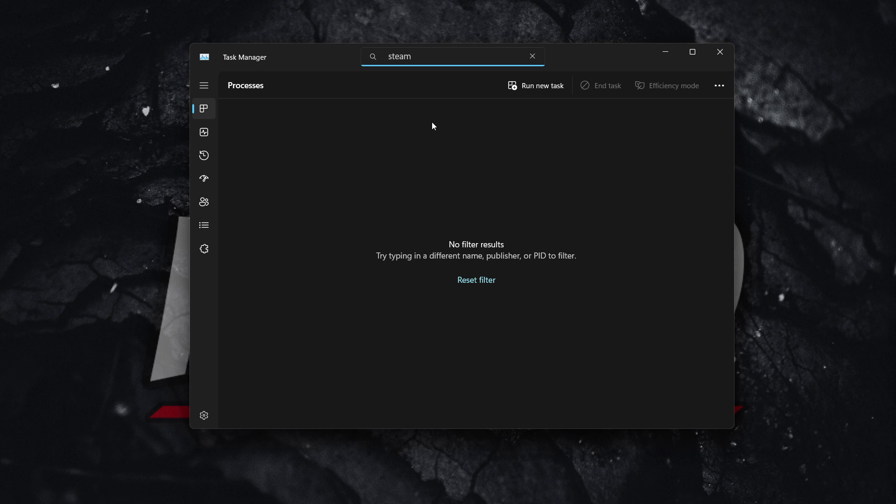
{"action": "left_click", "coordinate": [533, 57]}
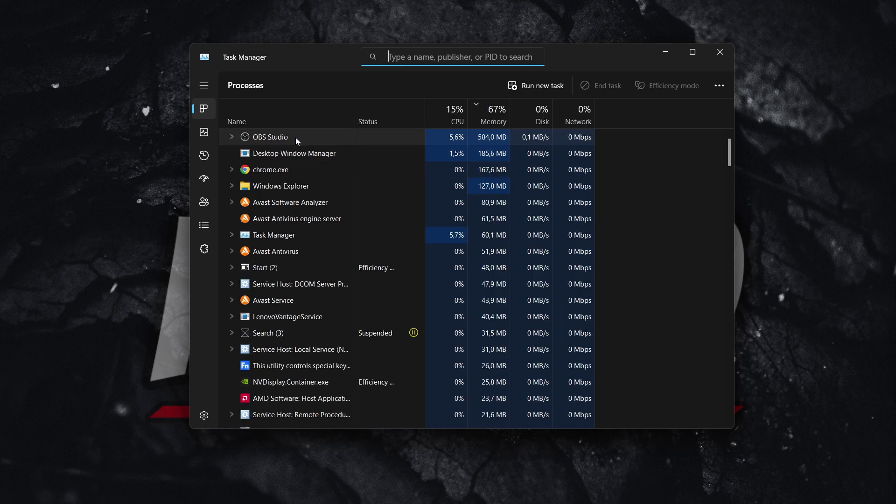
{"action": "left_click", "coordinate": [301, 137]}
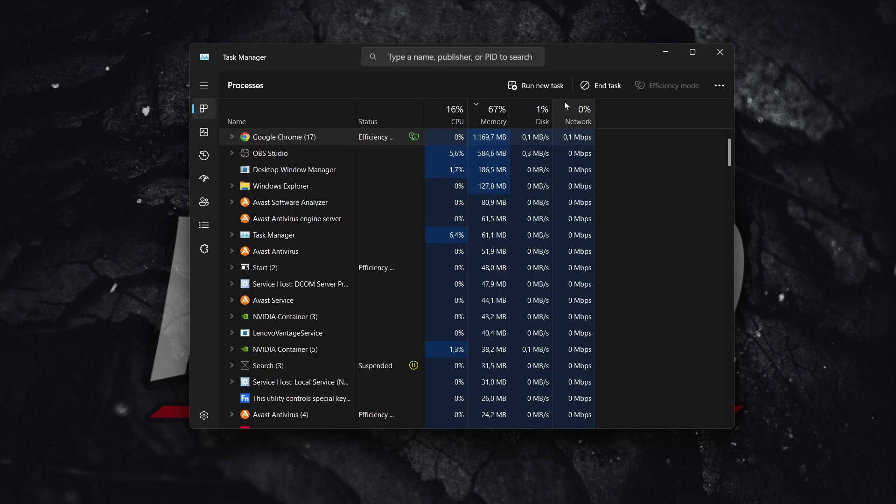
Close Task Manager and launch Steam as administrator from a Windows search for 'steam'
{"action": "left_click", "coordinate": [718, 58]}
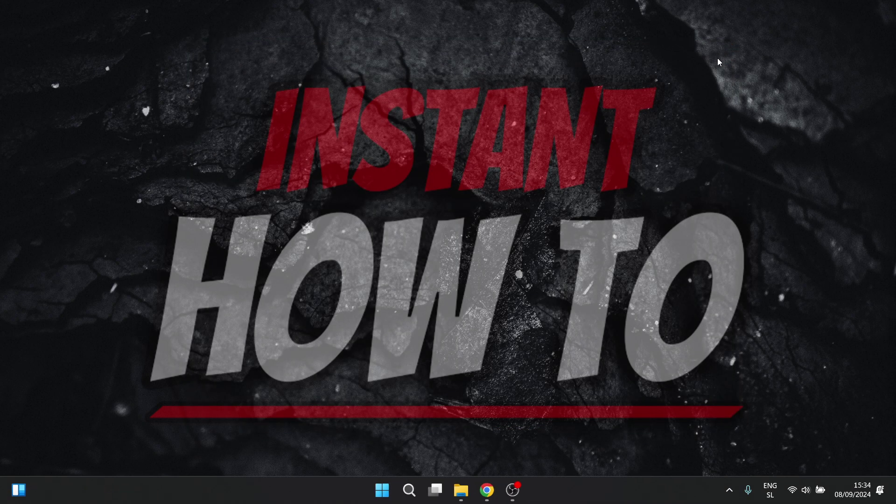
{"action": "left_click", "coordinate": [408, 495]}
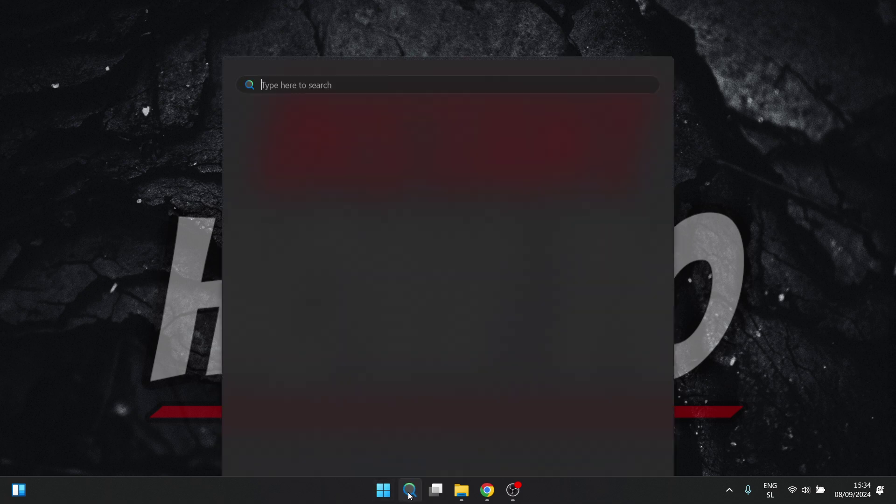
{"action": "type", "text": "steam"}
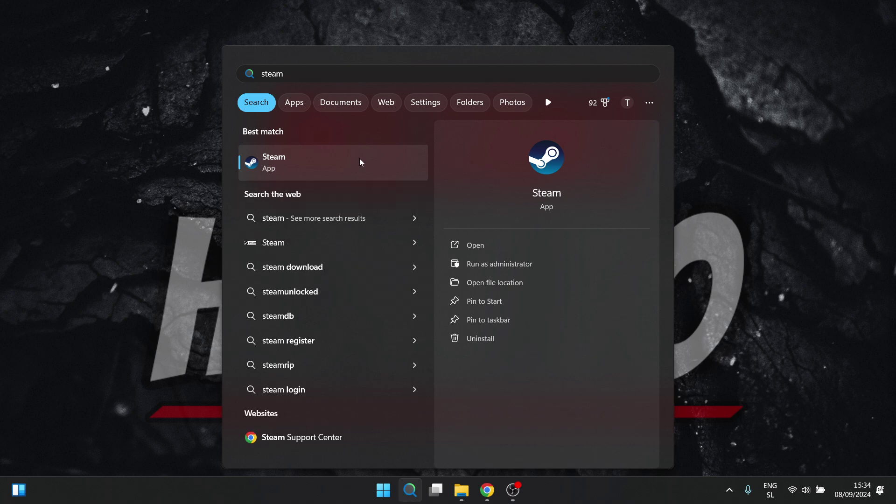
{"action": "right_click", "coordinate": [343, 161]}
{"action": "left_click", "coordinate": [382, 179]}
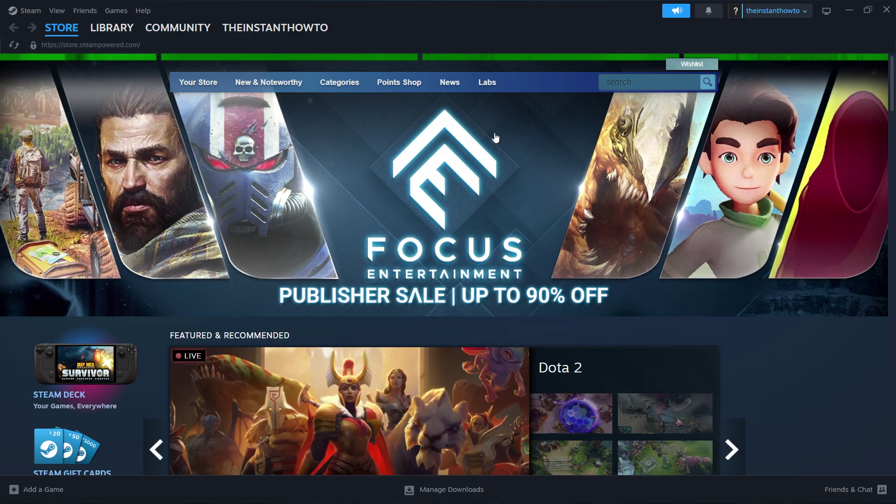
Search the library for 'wukong', open the Black Myth: Wukong Benchmark Tool page, then clear the search
{"action": "left_click", "coordinate": [104, 30]}
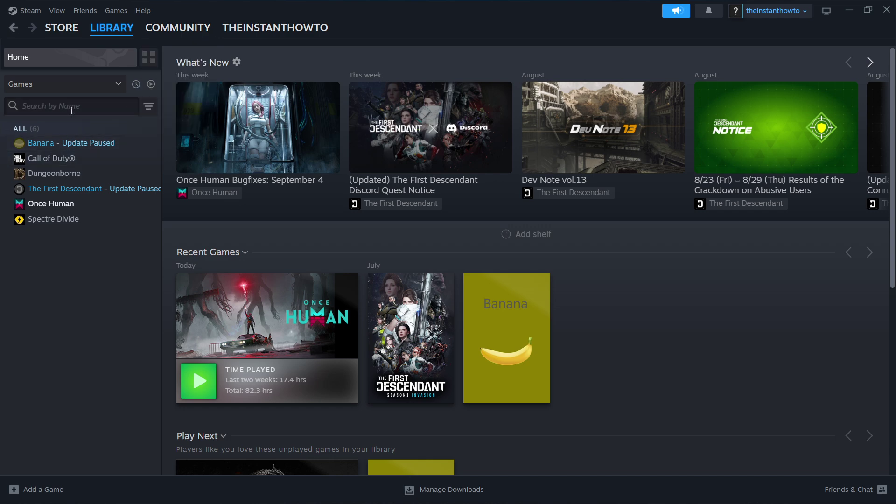
{"action": "left_click", "coordinate": [71, 106]}
{"action": "type", "text": "wukong"}
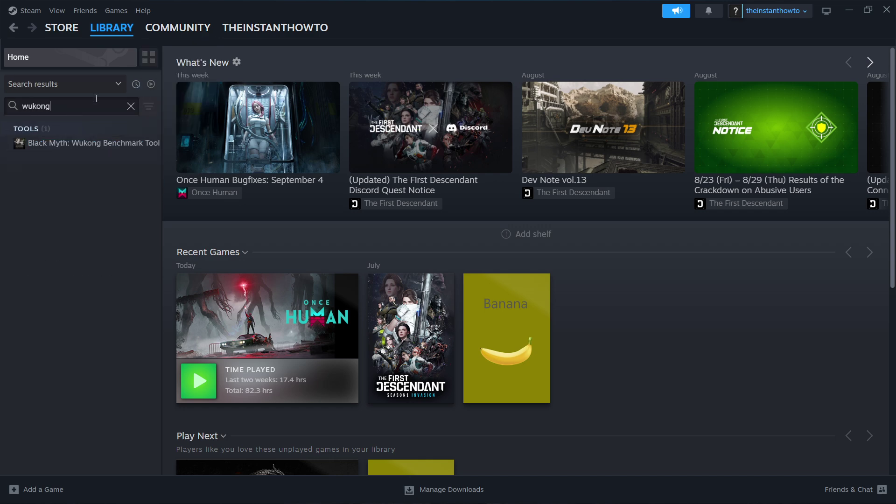
{"action": "left_click", "coordinate": [45, 144]}
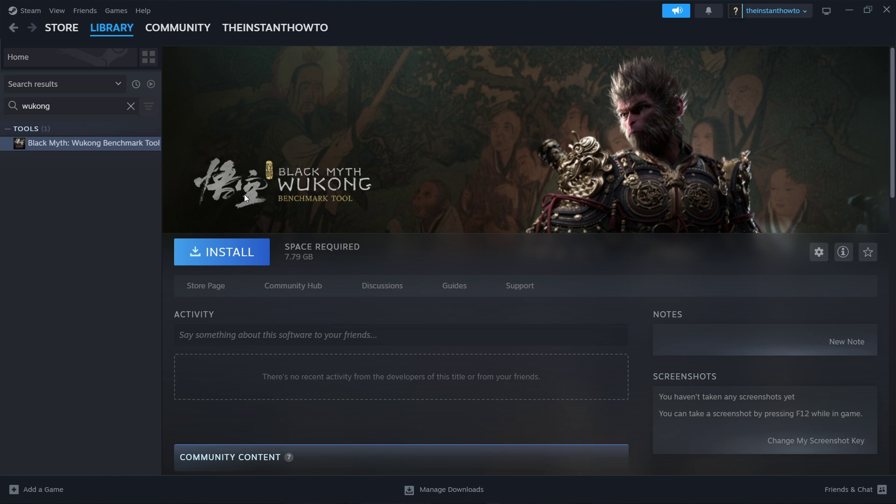
{"action": "left_click", "coordinate": [130, 106]}
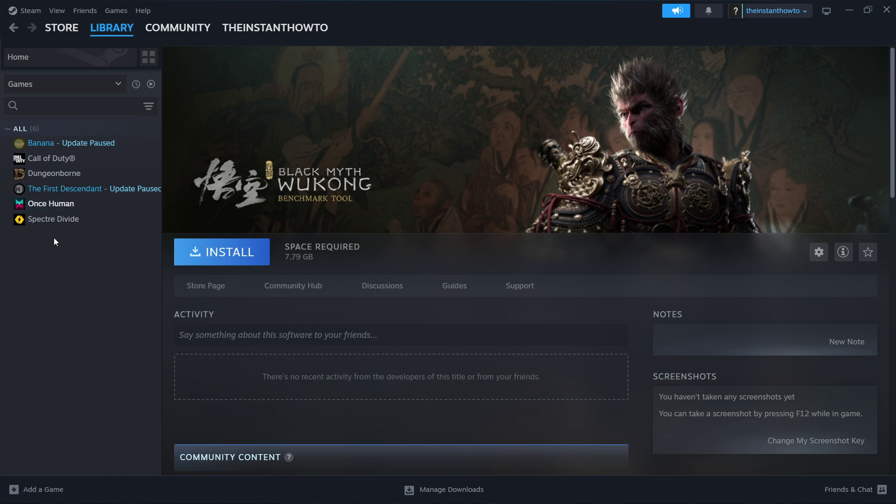
{"action": "right_click", "coordinate": [60, 203]}
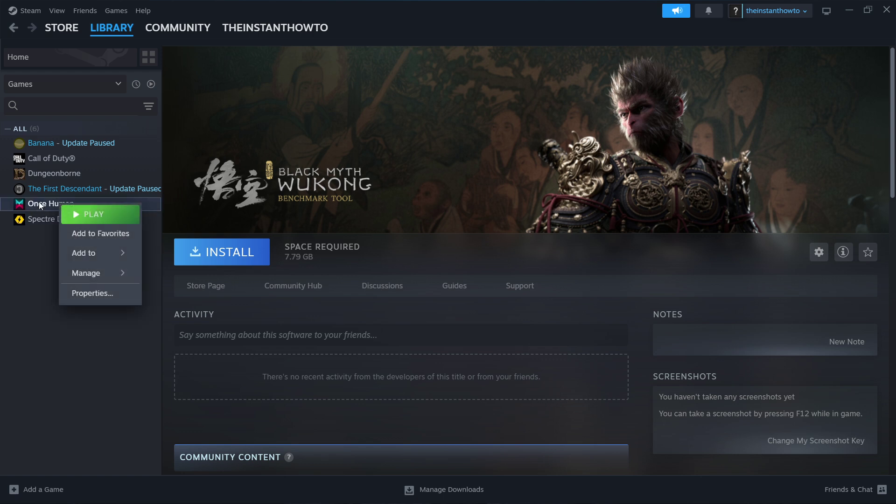
{"action": "left_click", "coordinate": [93, 298]}
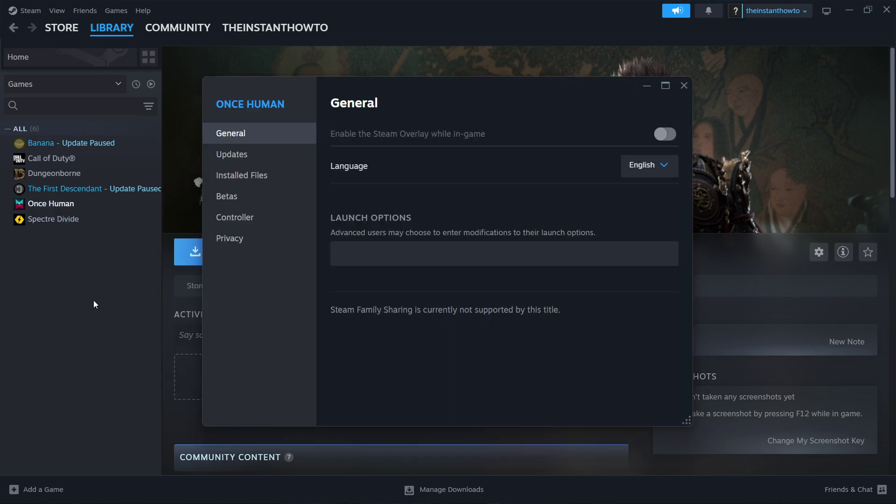
{"action": "left_click", "coordinate": [243, 177]}
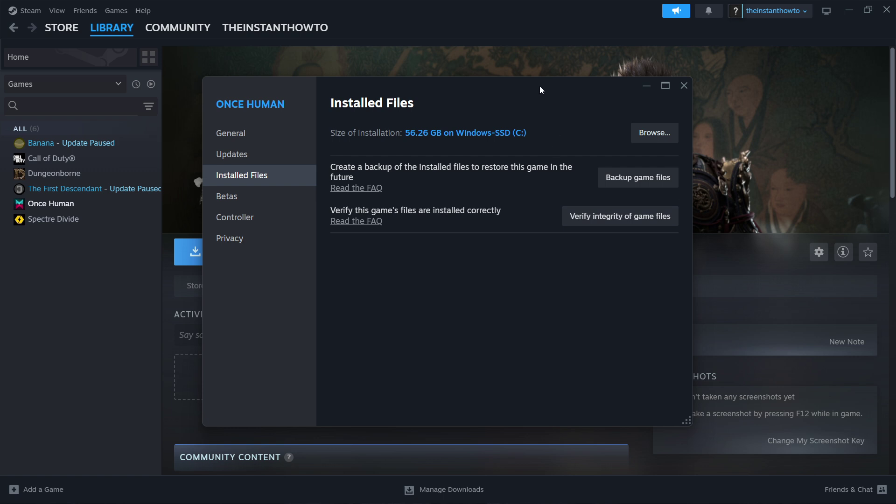
{"action": "left_click_drag", "start_coordinate": [541, 90], "coordinate": [541, 86]}
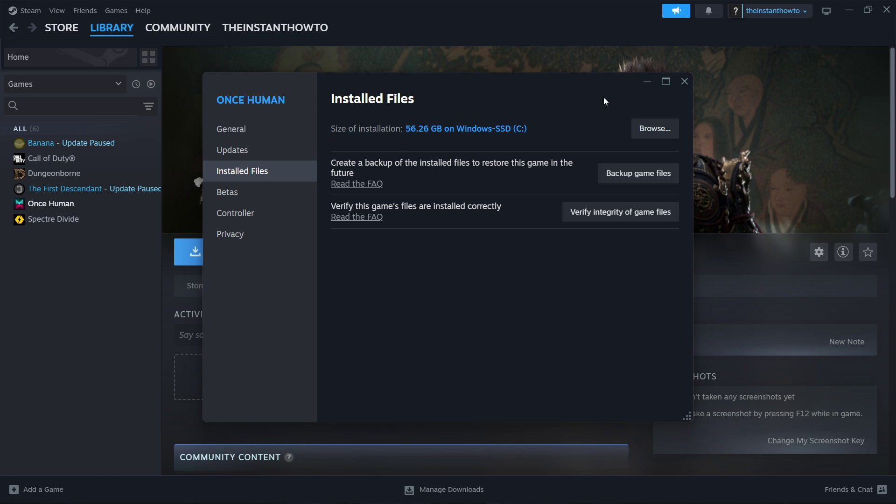
{"action": "left_click", "coordinate": [681, 89]}
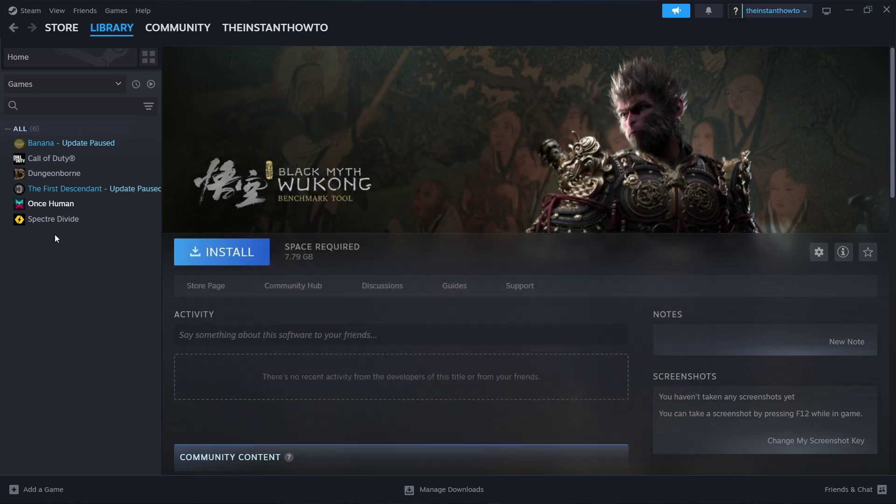
Set Once Human's launch option to -dx11 in its Properties
{"action": "right_click", "coordinate": [71, 209]}
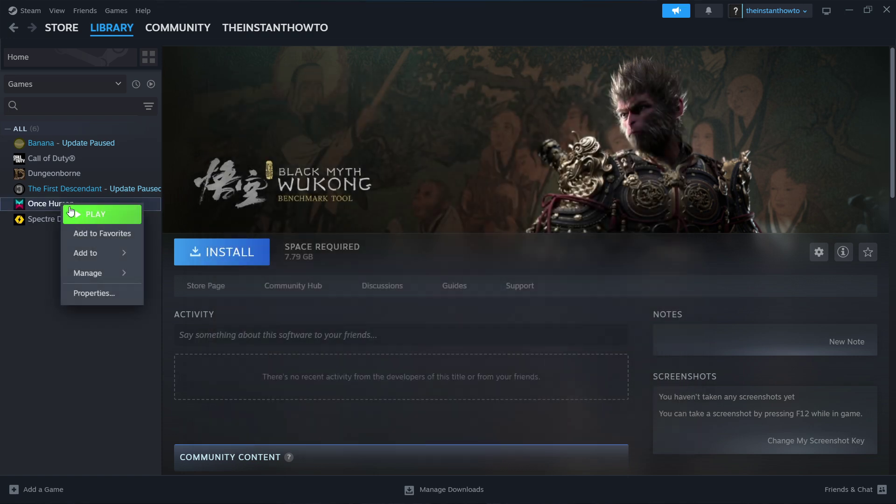
{"action": "left_click", "coordinate": [98, 294]}
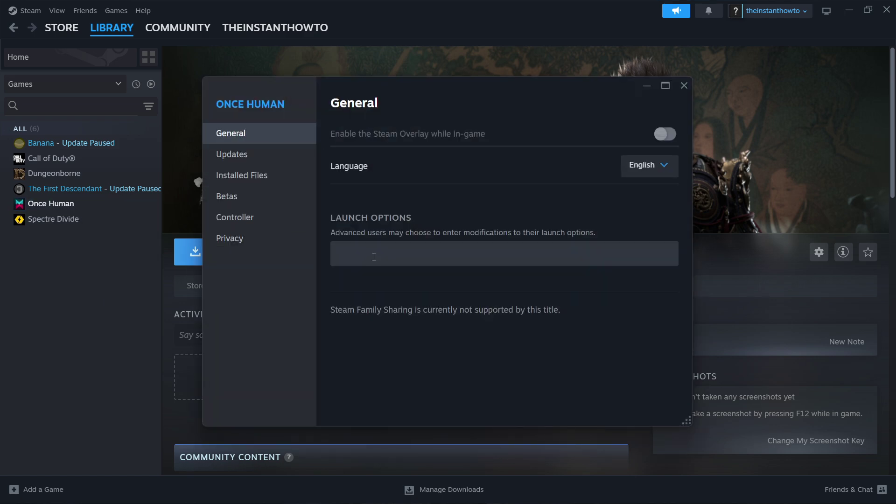
{"action": "left_click", "coordinate": [397, 260]}
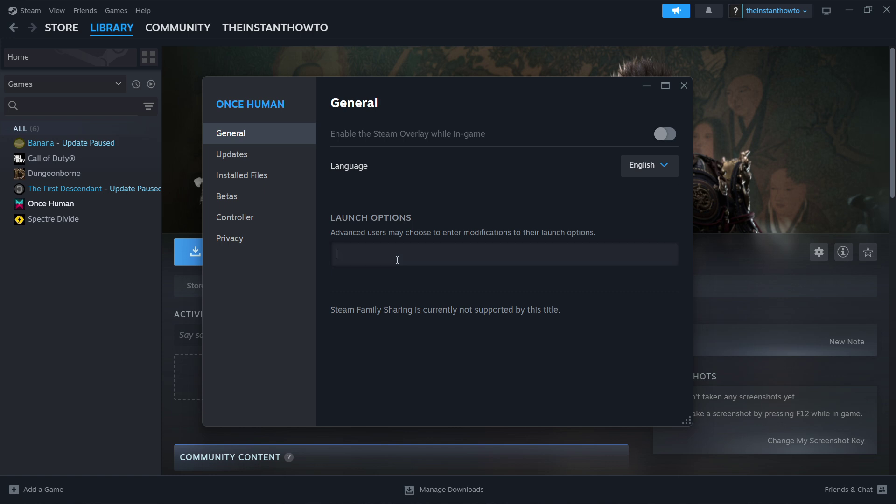
{"action": "type", "text": "-dx11"}
{"action": "left_click", "coordinate": [689, 90]}
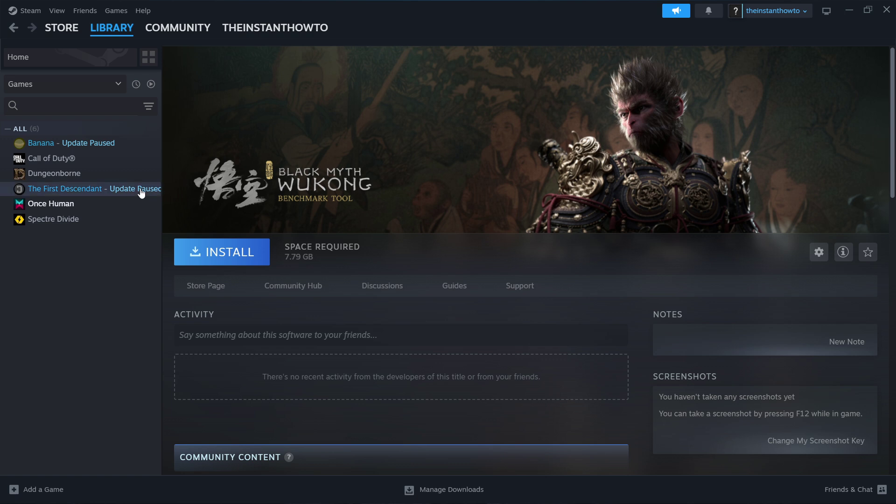
Change Once Human's launch option from -dx11 to -dx12
{"action": "right_click", "coordinate": [104, 206]}
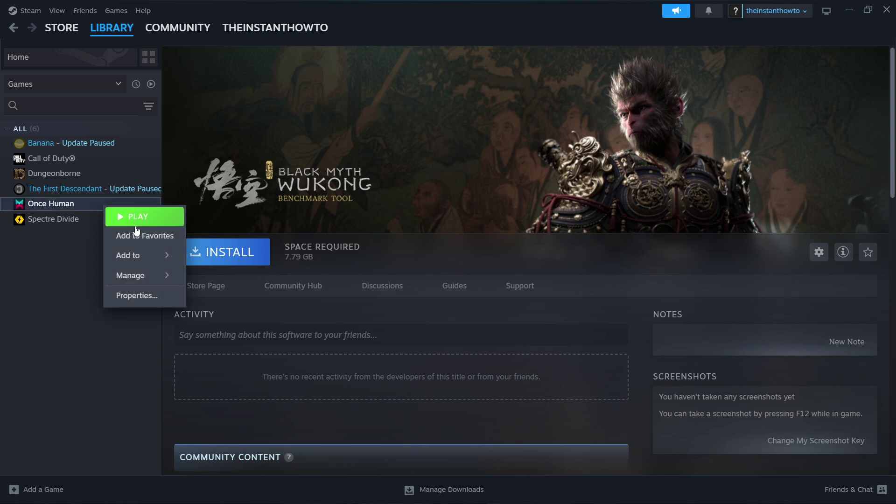
{"action": "left_click", "coordinate": [136, 301]}
{"action": "left_click", "coordinate": [377, 253]}
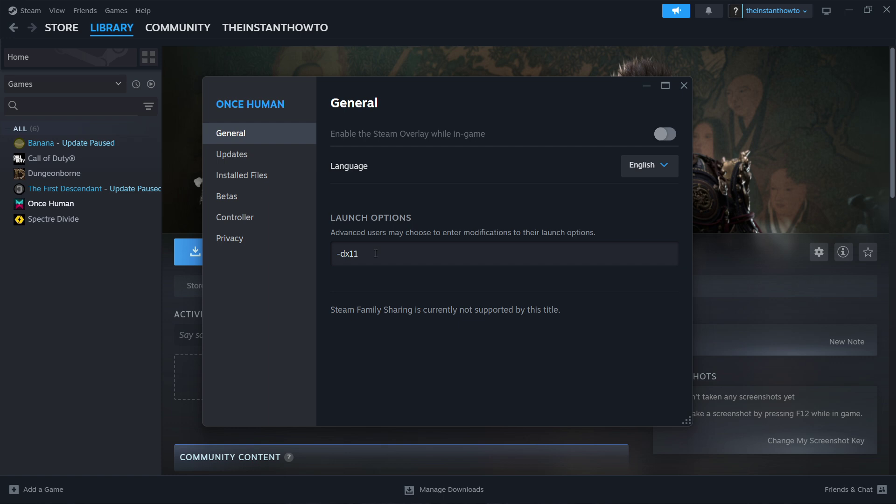
{"action": "key", "text": "BackSpace"}
{"action": "type", "text": "2"}
Reopen Once Human's Properties, delete the -dx12 launch option so it is empty, and close it
{"action": "left_click", "coordinate": [685, 86]}
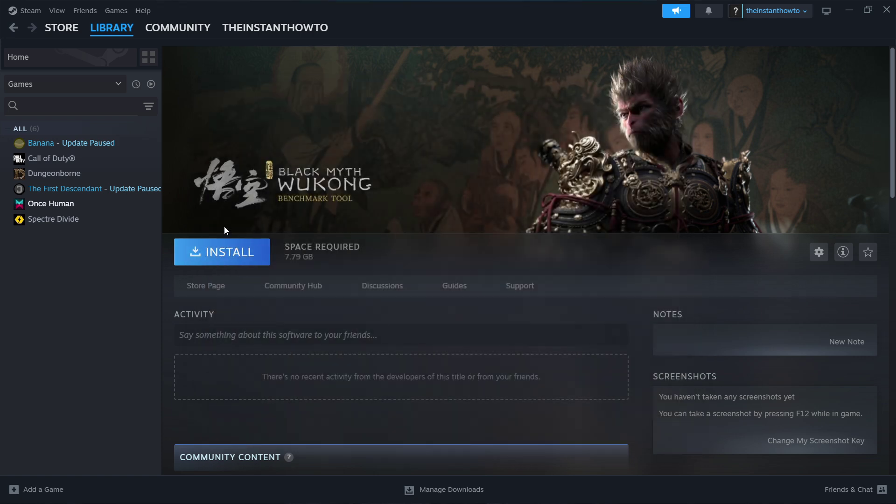
{"action": "right_click", "coordinate": [31, 209]}
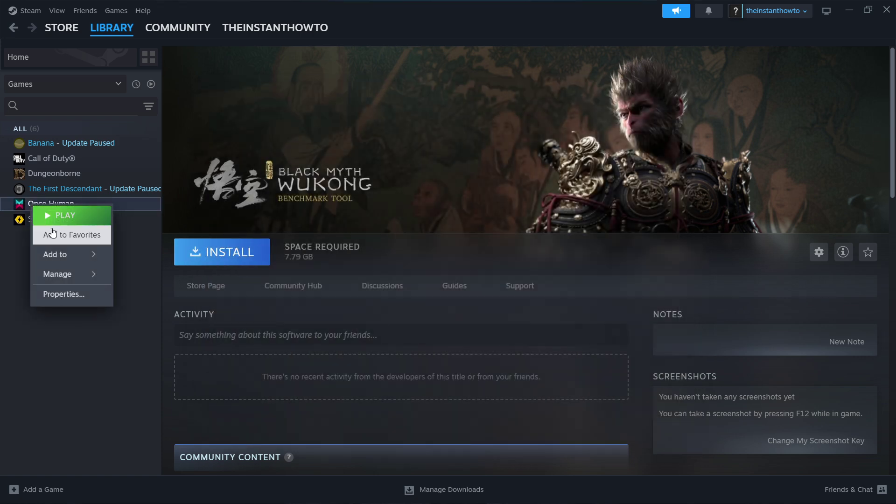
{"action": "left_click", "coordinate": [55, 294]}
{"action": "key", "text": "ctrl+a"}
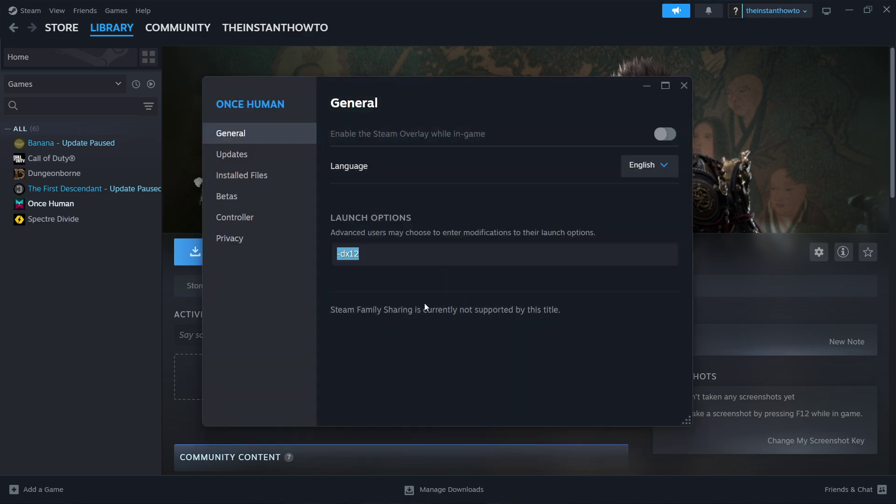
{"action": "key", "text": "BackSpace"}
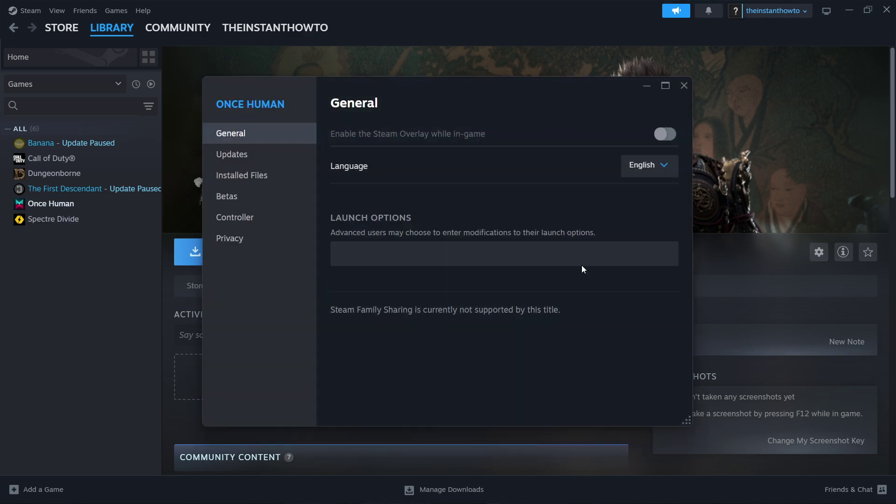
{"action": "left_click", "coordinate": [685, 87]}
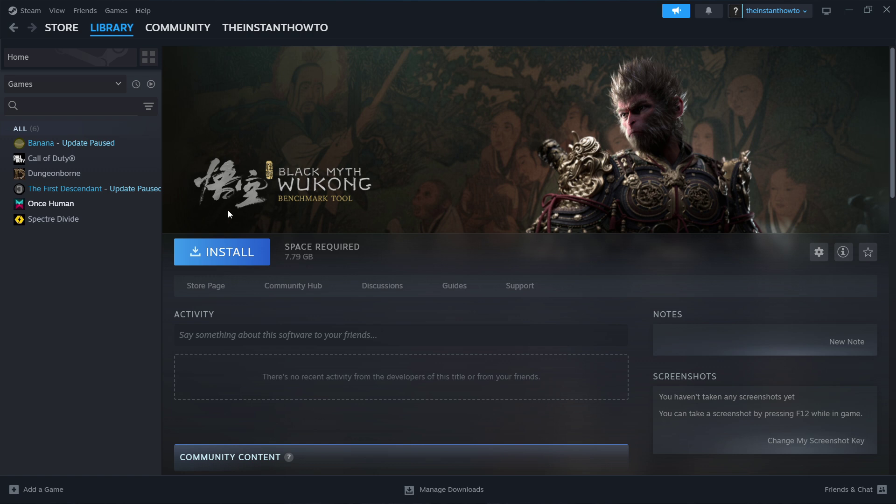
Open Once Human's Properties on Installed Files, showing the 56.26 GB install on C:
{"action": "right_click", "coordinate": [62, 205]}
{"action": "left_click", "coordinate": [104, 294]}
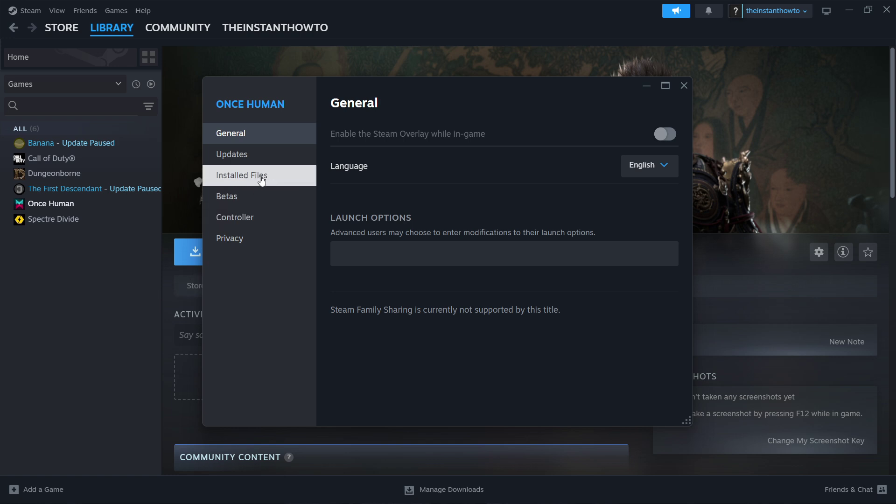
{"action": "left_click", "coordinate": [240, 182]}
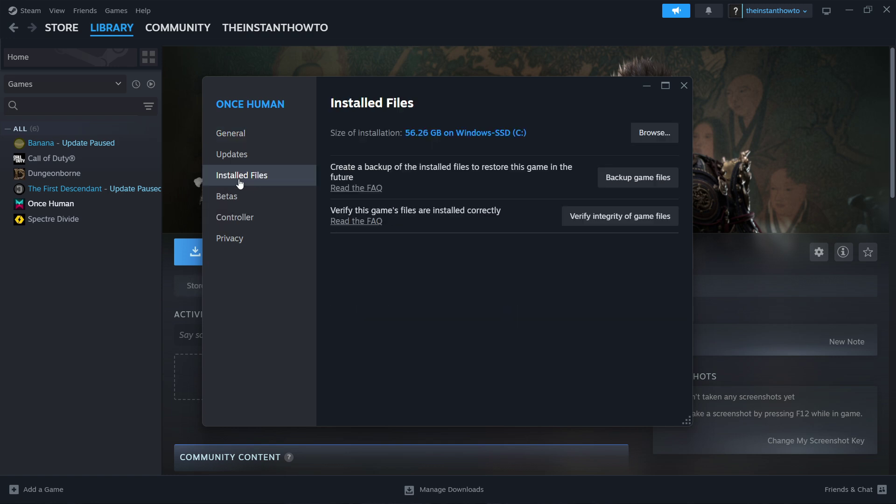
Browse to Once Human's steamapps\common install folder and locate ONCE_HUMAN.exe in the file list
{"action": "left_click", "coordinate": [656, 133]}
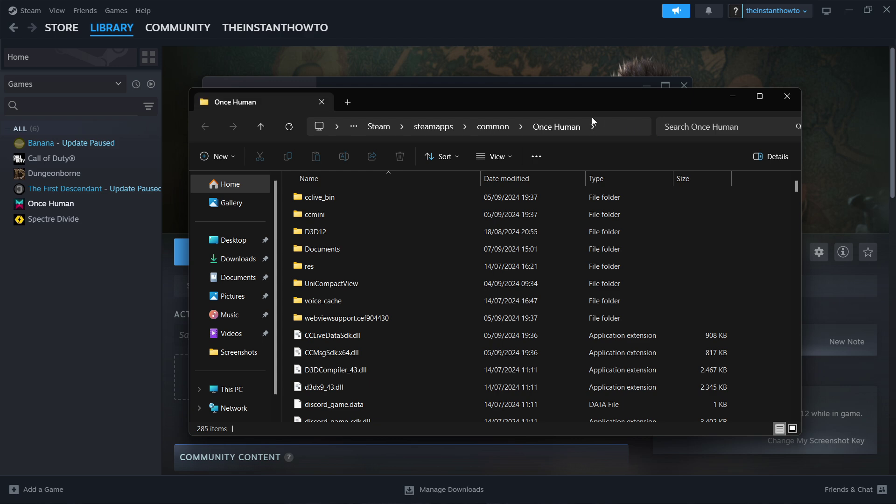
{"action": "scroll", "coordinate": [508, 192], "scroll_direction": "down", "scroll_amount": 20}
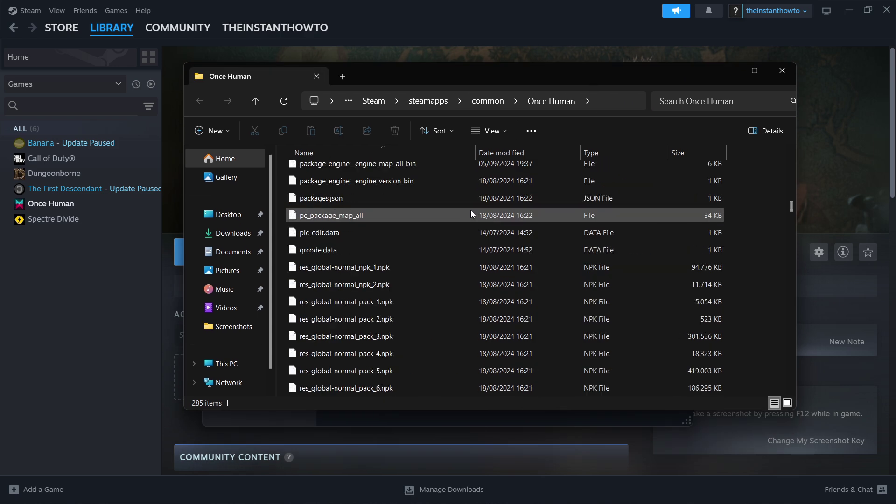
{"action": "scroll", "coordinate": [614, 234], "scroll_direction": "up", "scroll_amount": 8}
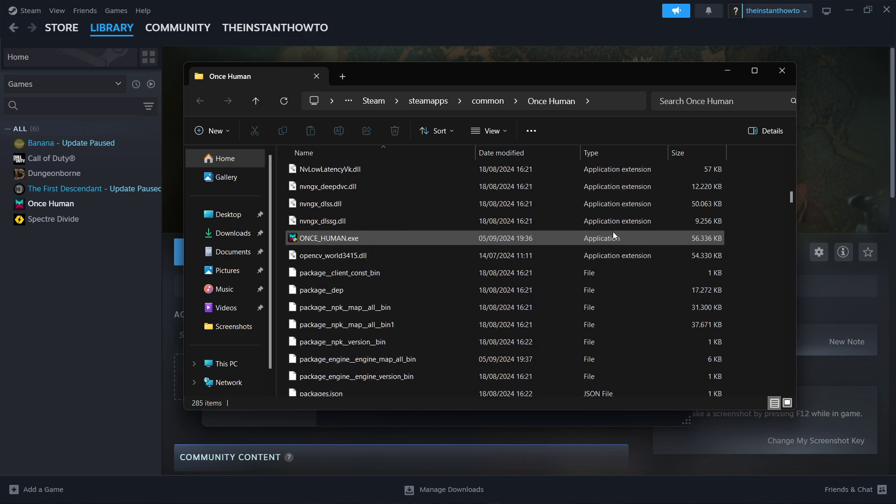
{"action": "scroll", "coordinate": [613, 232], "scroll_direction": "up", "scroll_amount": 1}
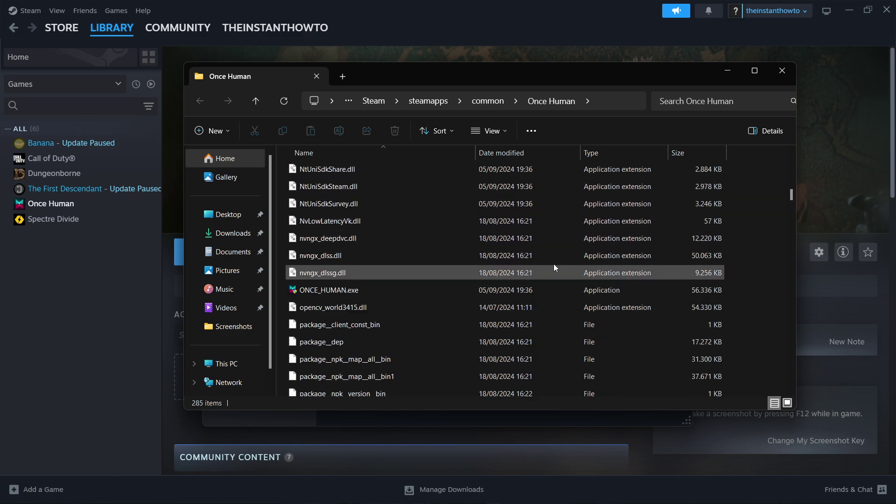
{"action": "scroll", "coordinate": [467, 233], "scroll_direction": "down", "scroll_amount": 1}
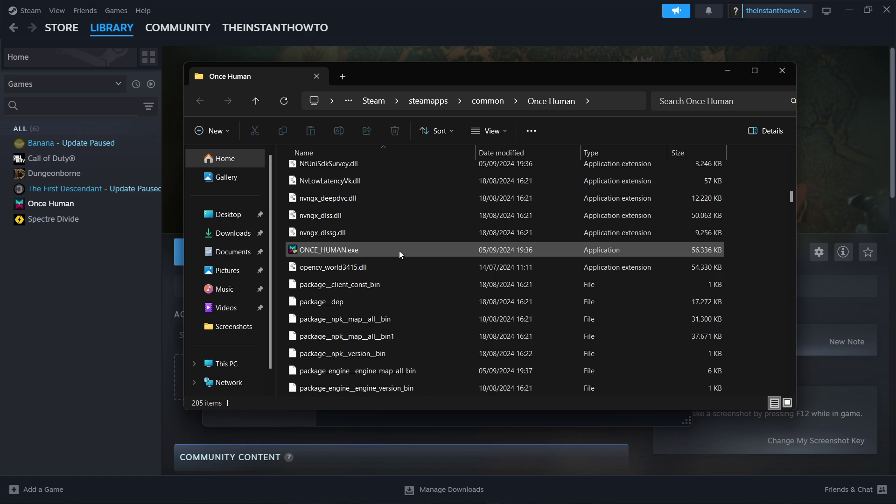
{"action": "scroll", "coordinate": [618, 251], "scroll_direction": "up", "scroll_amount": 15}
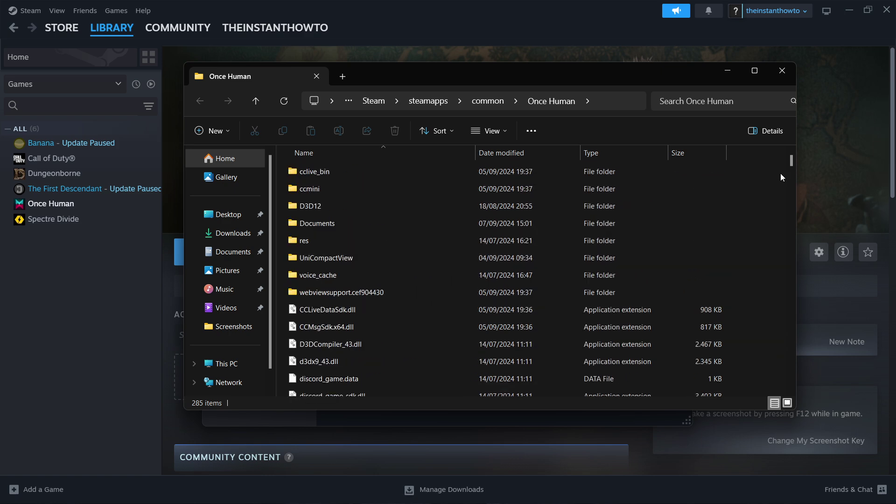
{"action": "left_click_drag", "start_coordinate": [792, 160], "coordinate": [790, 189]}
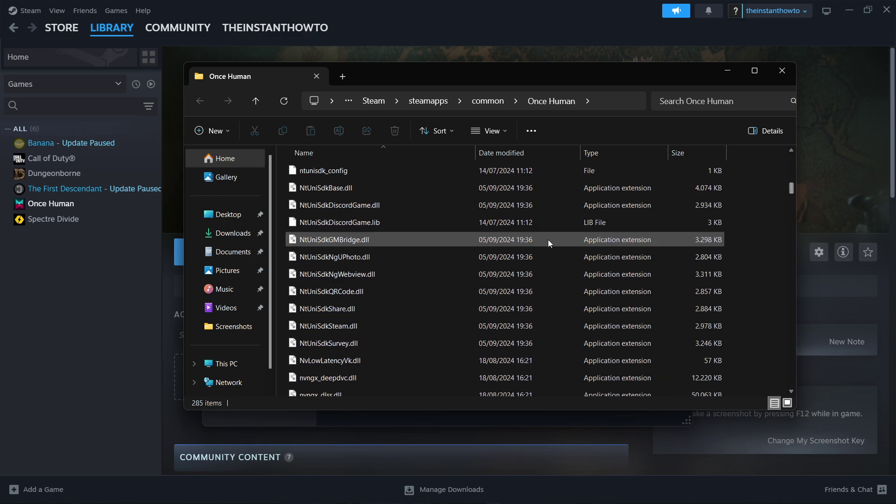
{"action": "scroll", "coordinate": [460, 267], "scroll_direction": "up", "scroll_amount": 15}
{"action": "scroll", "coordinate": [339, 238], "scroll_direction": "down", "scroll_amount": 8}
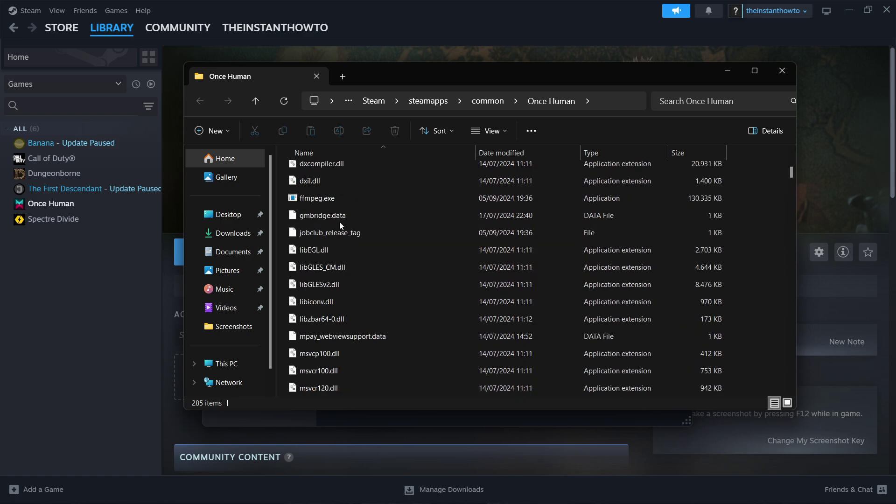
{"action": "left_click", "coordinate": [349, 220]}
{"action": "scroll", "coordinate": [374, 215], "scroll_direction": "down", "scroll_amount": 10}
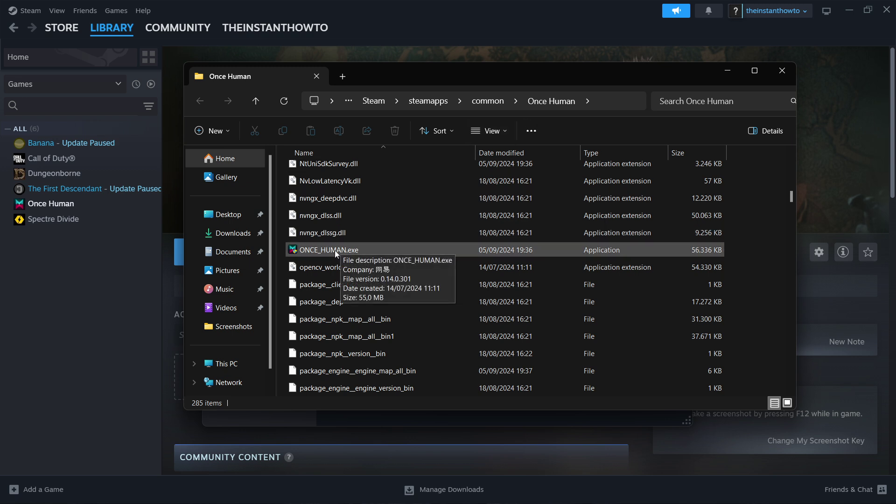
Open ONCE_HUMAN.exe's Properties on the Compatibility tab
{"action": "right_click", "coordinate": [358, 253]}
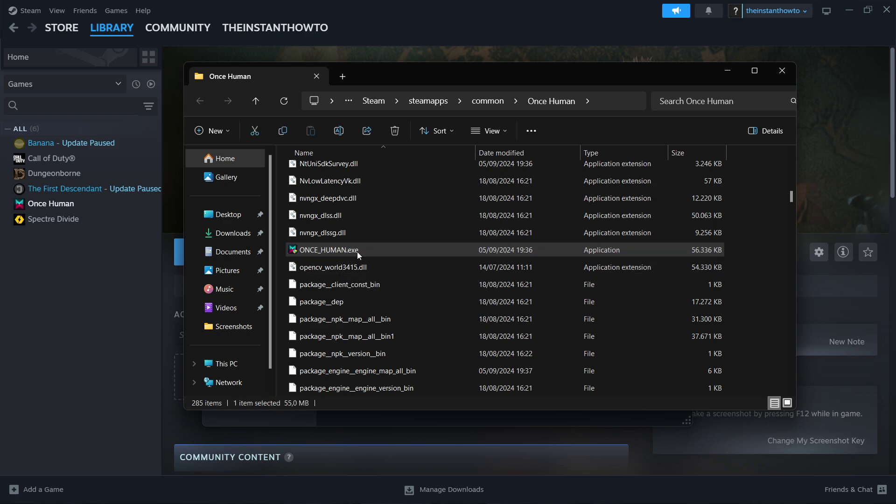
{"action": "left_click", "coordinate": [402, 193]}
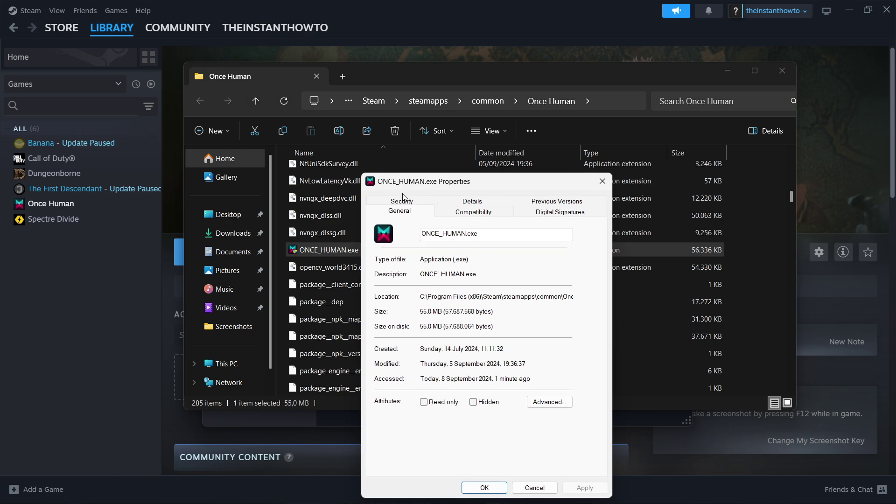
{"action": "left_click_drag", "start_coordinate": [483, 184], "coordinate": [455, 108]}
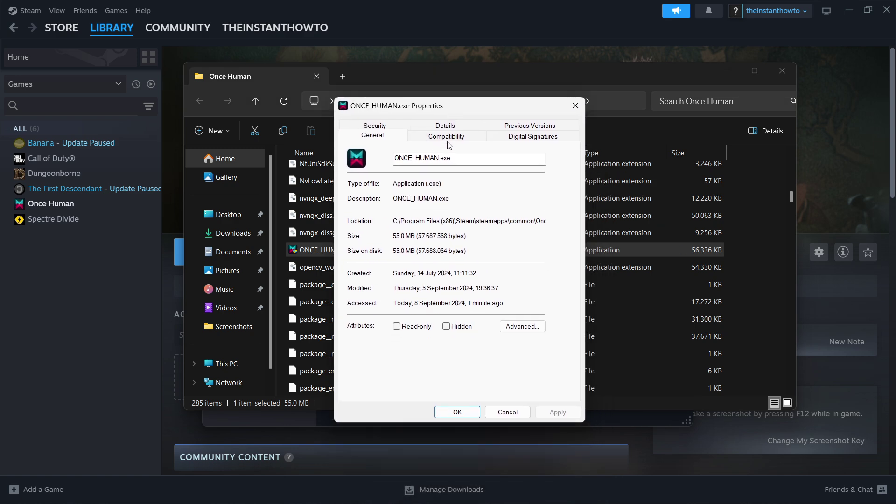
{"action": "left_click", "coordinate": [446, 137]}
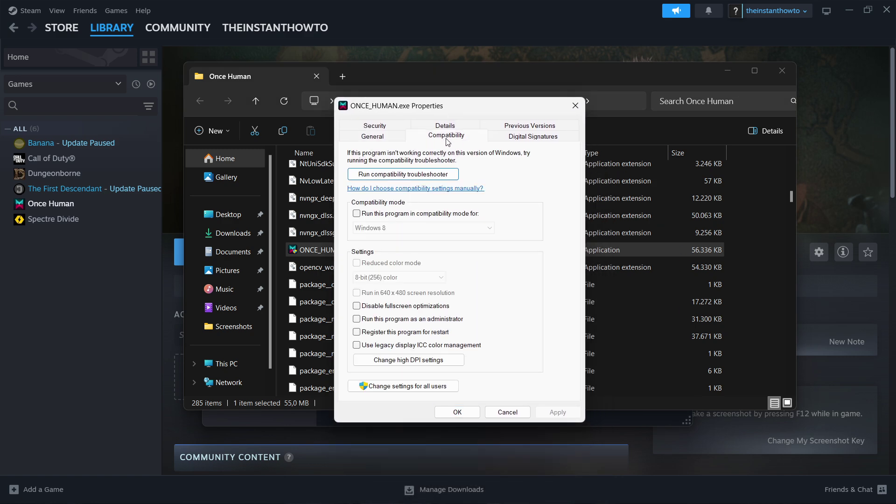
Enable Windows 8 compatibility mode, disable fullscreen optimizations, run as administrator, and close Properties
{"action": "left_click", "coordinate": [357, 215]}
{"action": "left_click", "coordinate": [396, 228]}
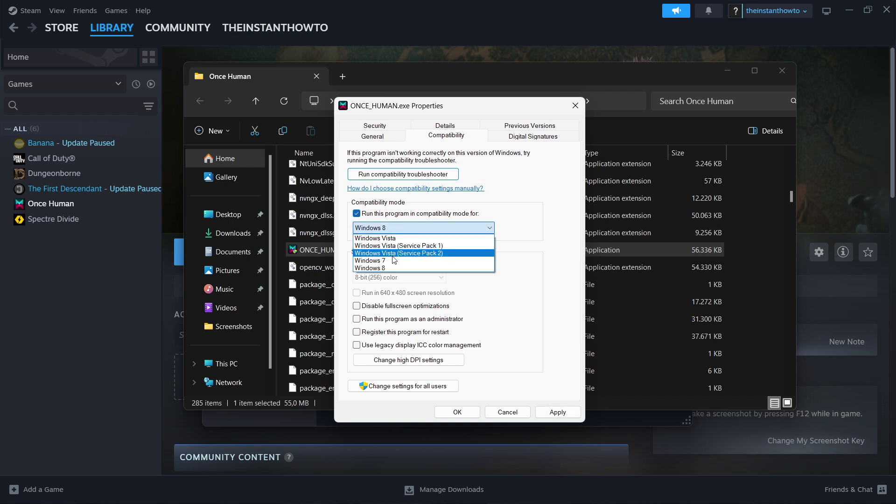
{"action": "left_click", "coordinate": [383, 269]}
{"action": "left_click", "coordinate": [391, 230]}
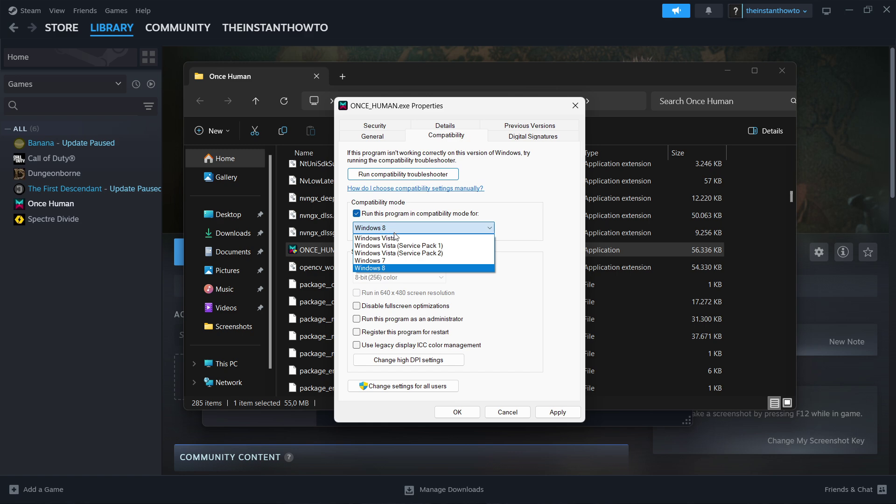
{"action": "left_click", "coordinate": [386, 228]}
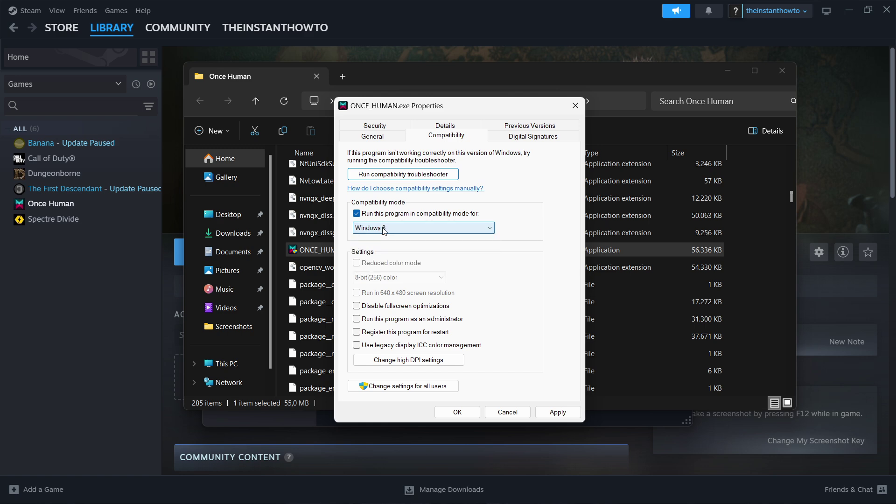
{"action": "left_click", "coordinate": [386, 228]}
{"action": "left_click", "coordinate": [385, 268]}
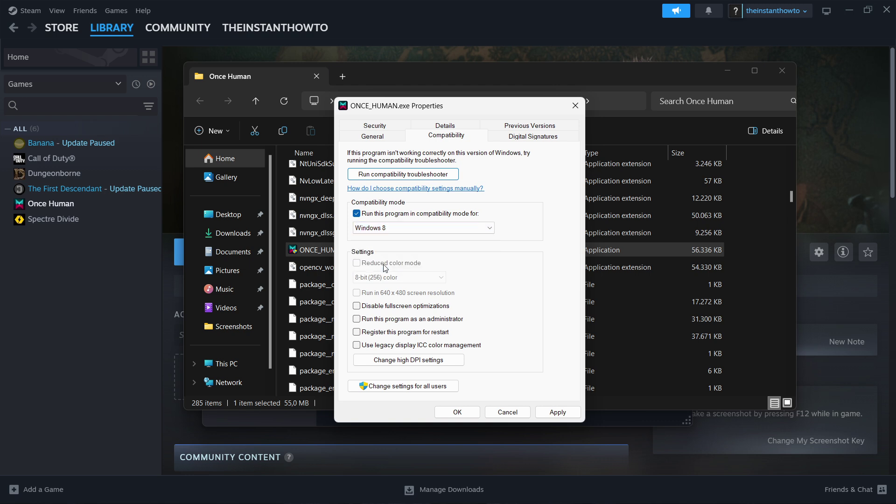
{"action": "left_click", "coordinate": [357, 307]}
{"action": "left_click", "coordinate": [357, 320]}
{"action": "left_click_drag", "start_coordinate": [520, 110], "coordinate": [535, 90]}
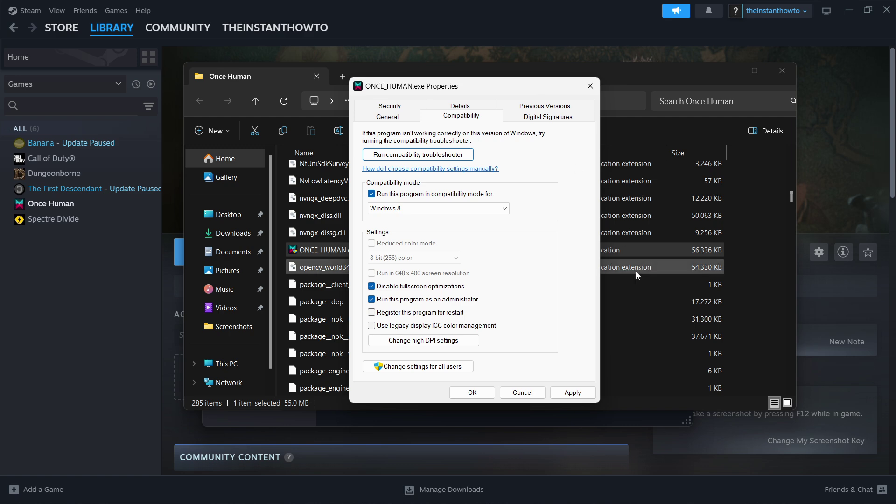
{"action": "left_click", "coordinate": [598, 86]}
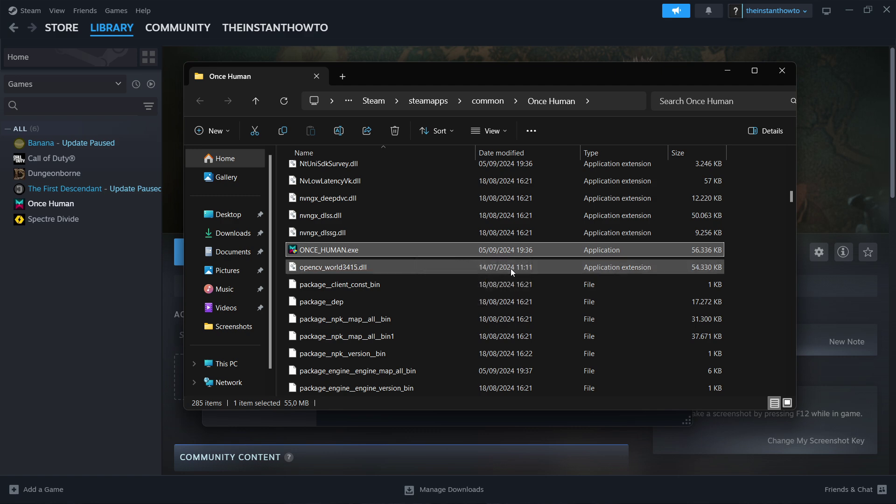
Close the Once Human install folder window and Once Human's Steam Properties
{"action": "left_click", "coordinate": [781, 74]}
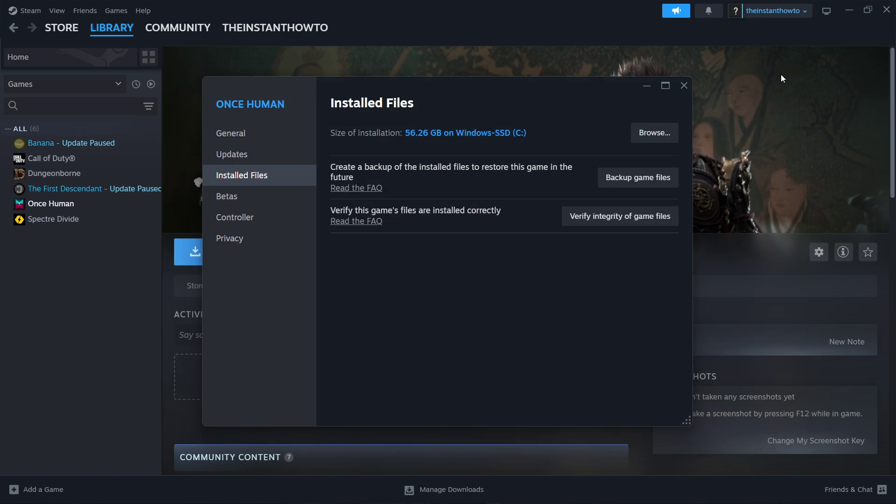
{"action": "left_click", "coordinate": [687, 85]}
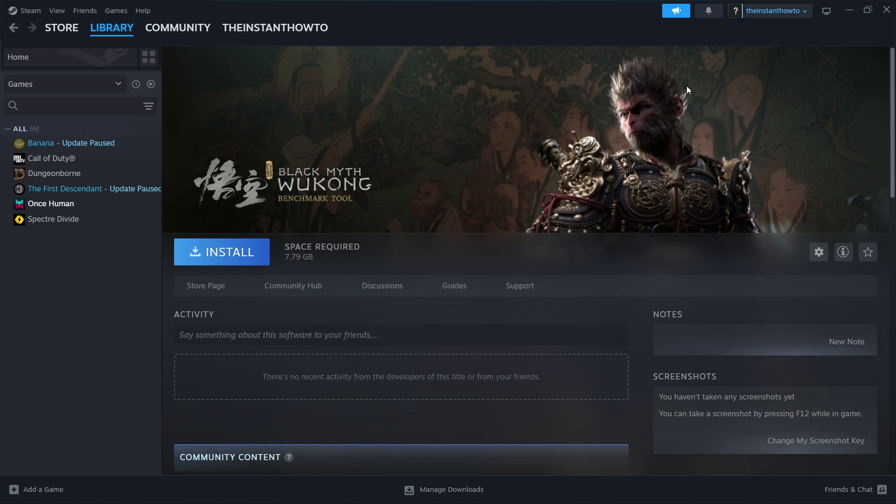